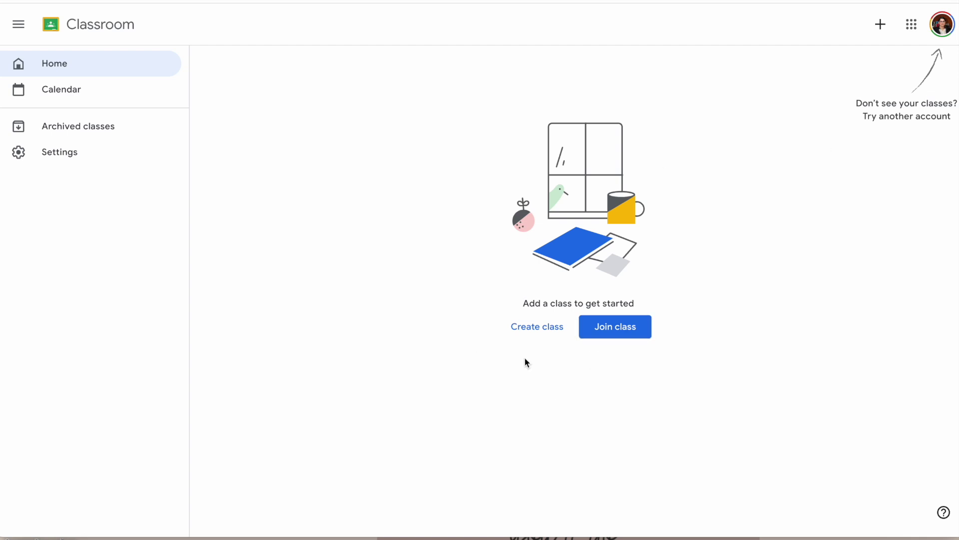
# Step: Start a new class, acknowledge the school-use notice and continue to the class form
pyautogui.click(529, 330)
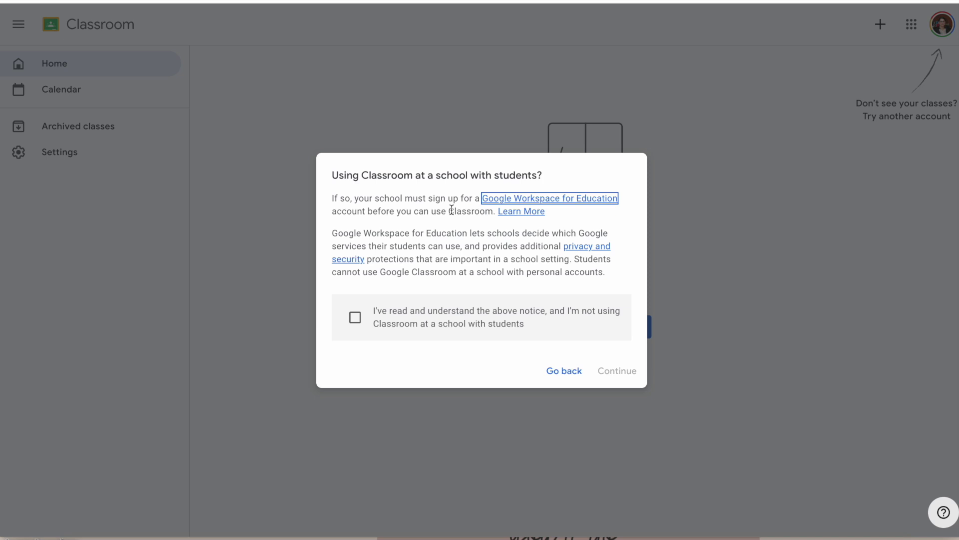
pyautogui.click(355, 322)
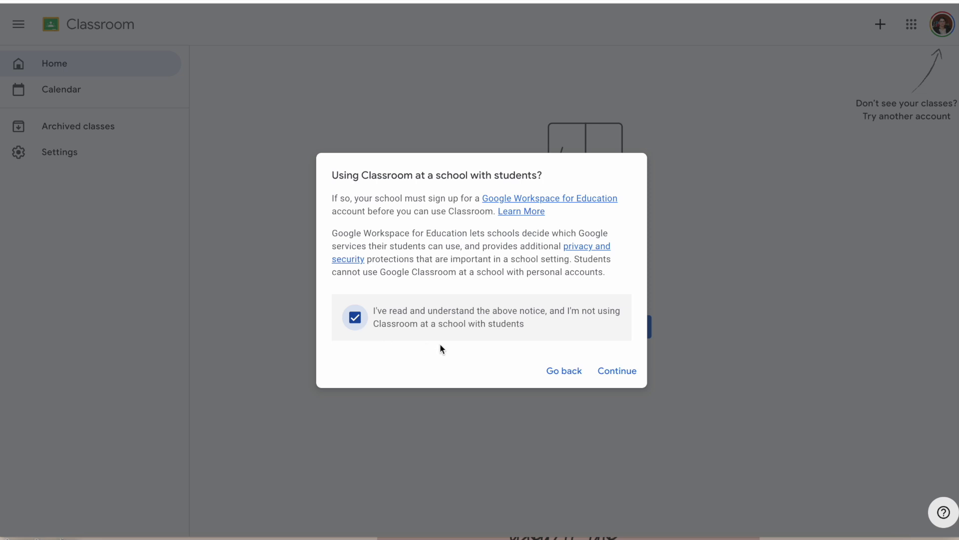
pyautogui.click(614, 372)
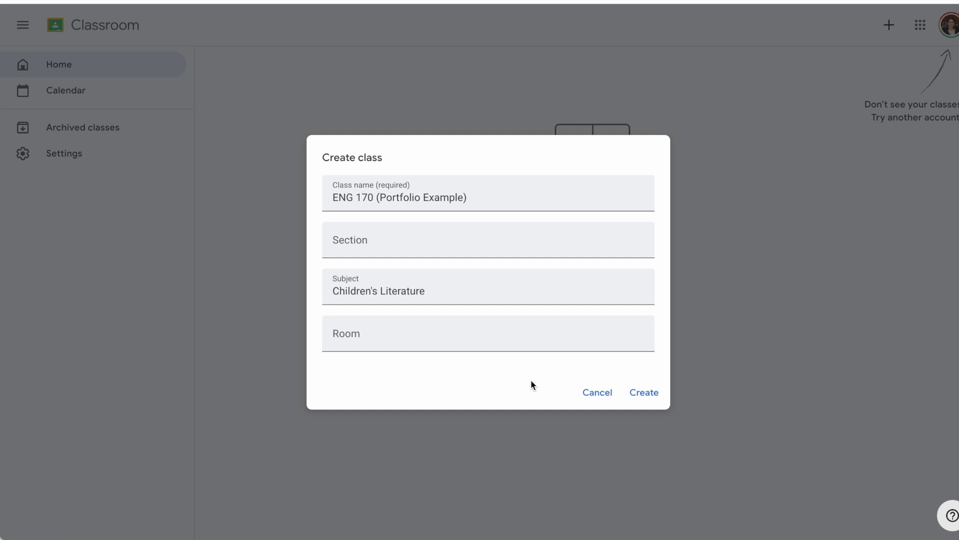
# Step: Create the ENG 170 (Portfolio Example) class with subject Children's Literature
pyautogui.click(649, 392)
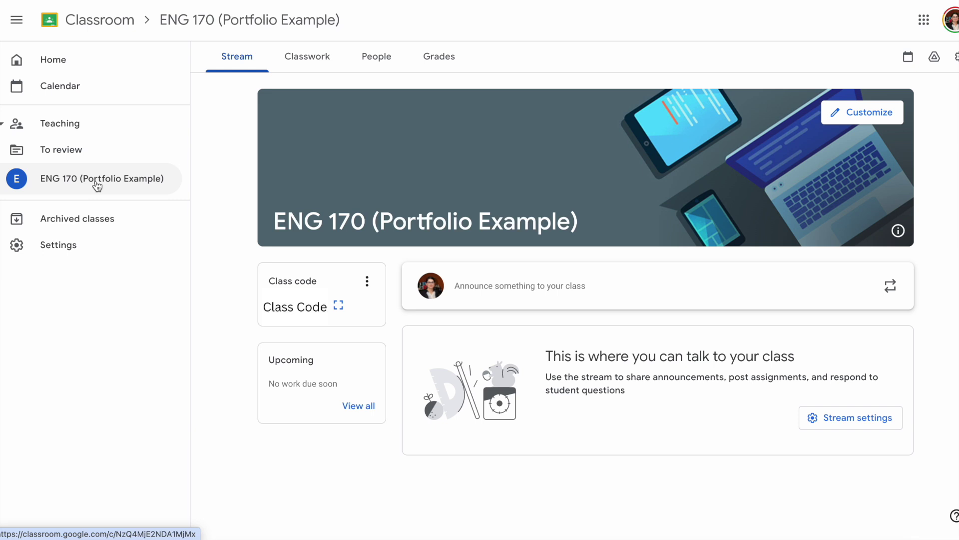
# Step: Enter the ENG 170 class from the sidebar and begin customizing its appearance
pyautogui.click(68, 175)
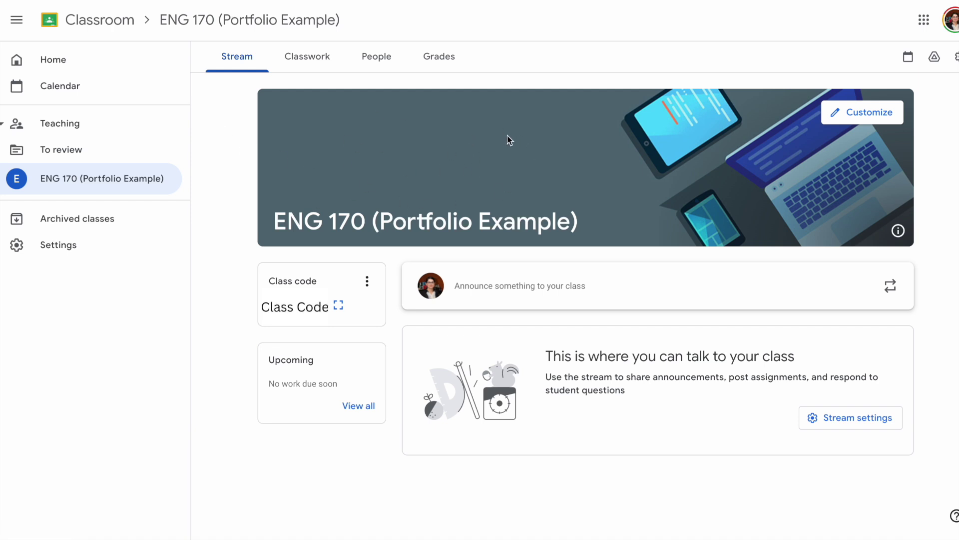
pyautogui.click(859, 113)
# Step: Apply the teal writing-themed header from the English & History themes and save it
pyautogui.click(581, 295)
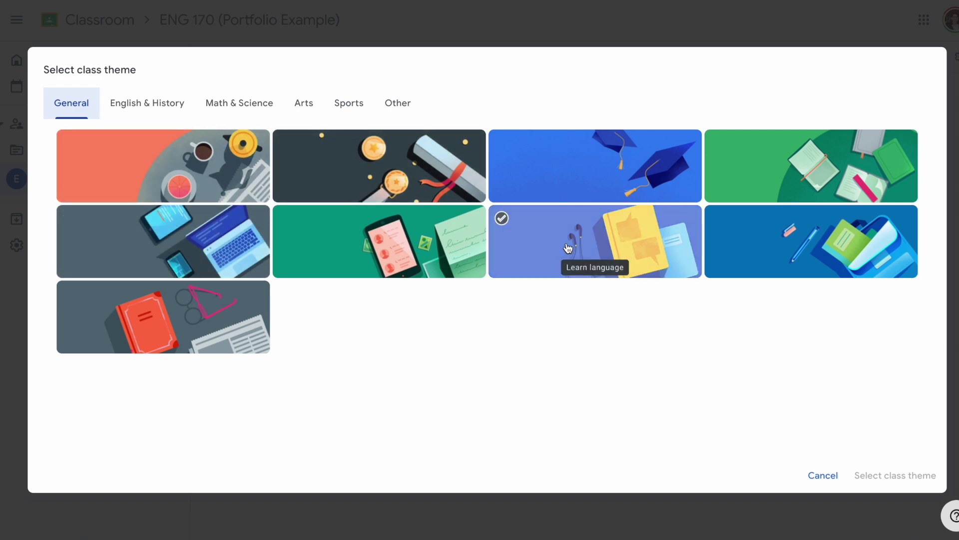
pyautogui.click(154, 109)
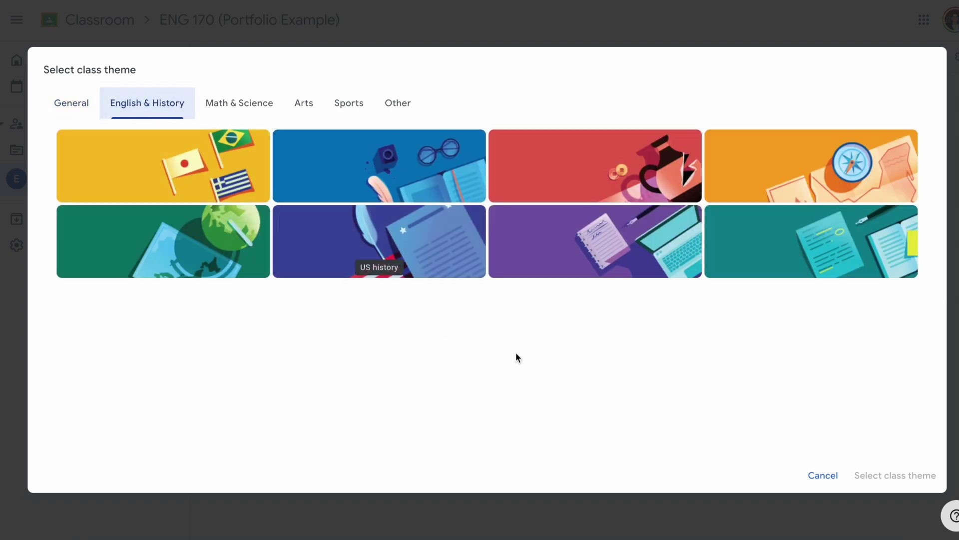
pyautogui.click(766, 249)
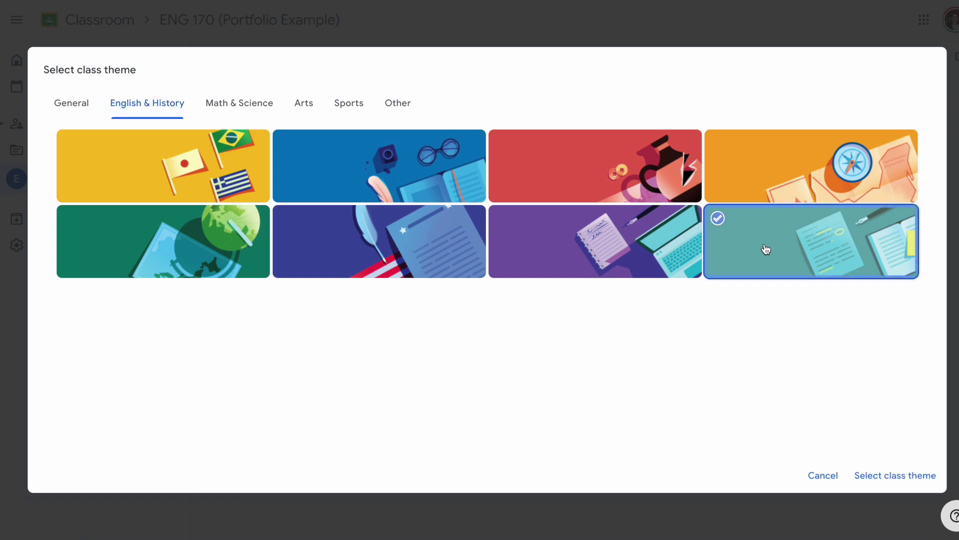
pyautogui.click(872, 477)
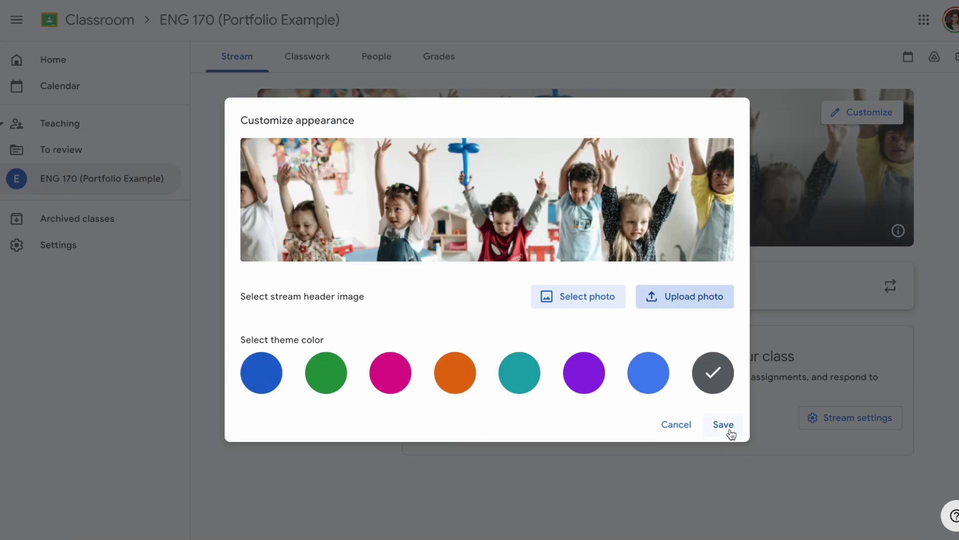
pyautogui.click(724, 426)
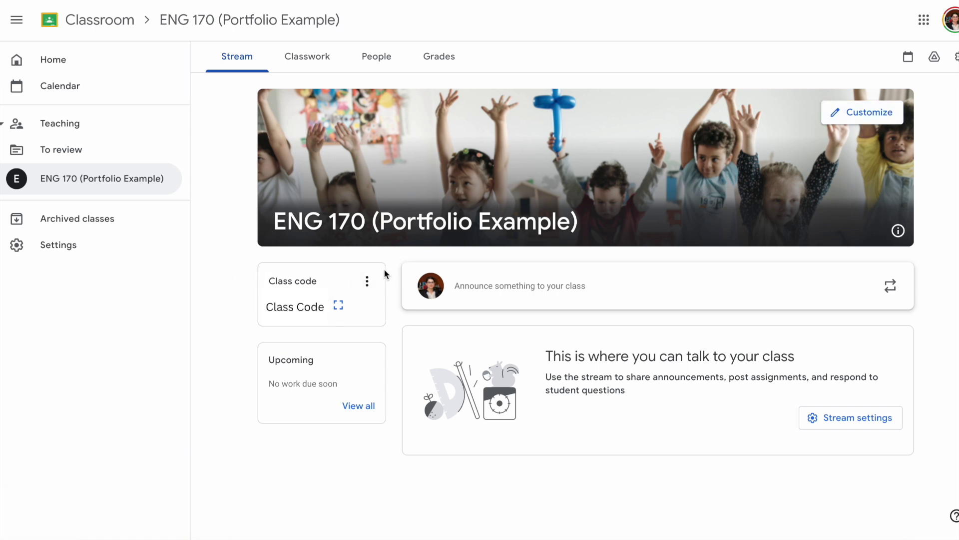
pyautogui.click(369, 282)
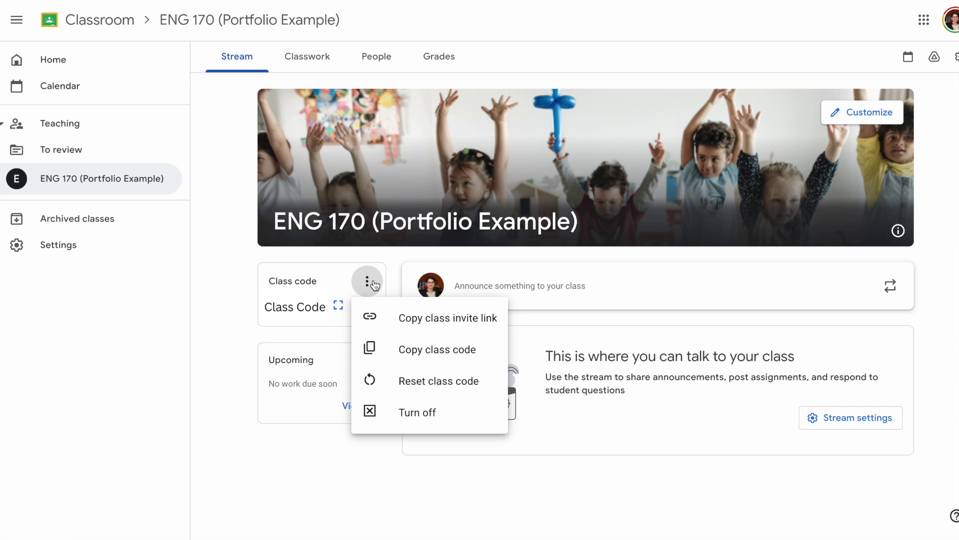
pyautogui.click(236, 283)
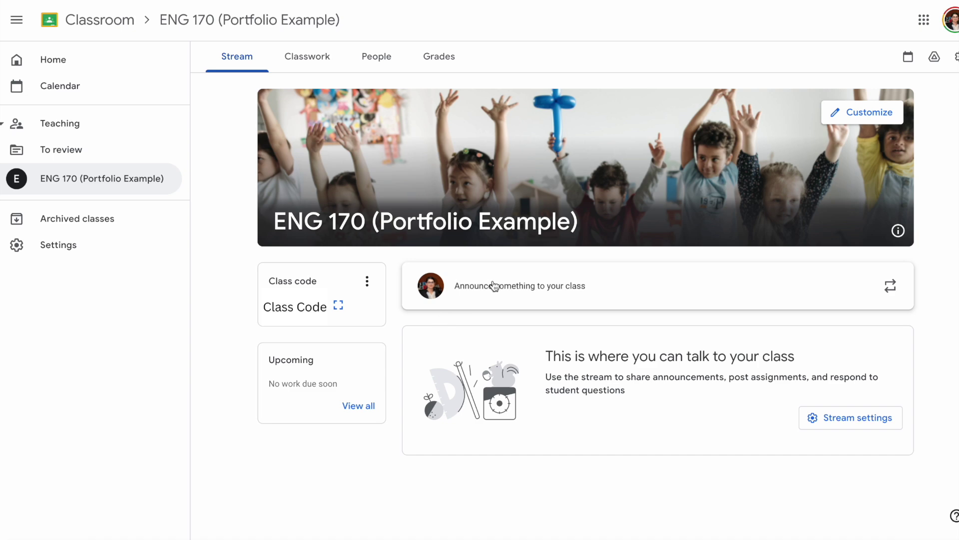
pyautogui.click(517, 293)
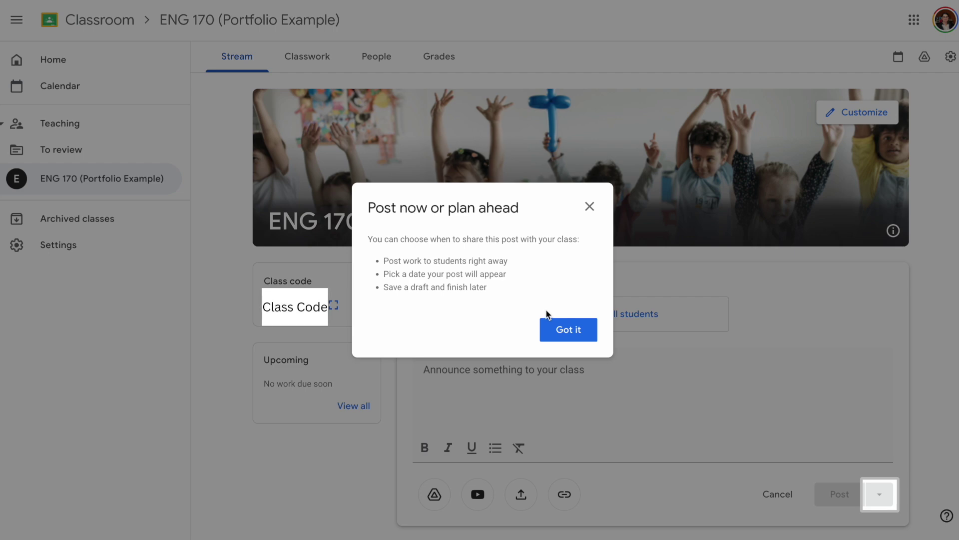
pyautogui.click(589, 207)
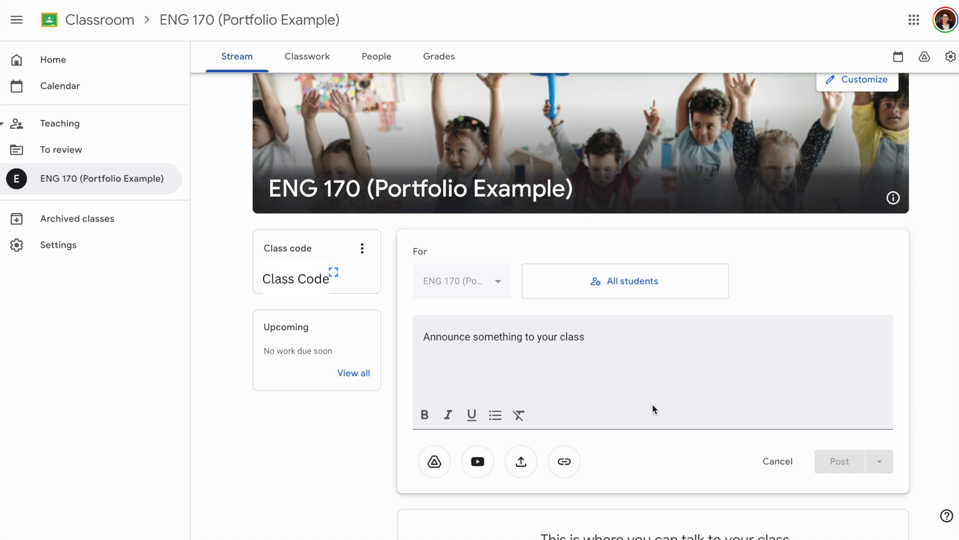
pyautogui.click(774, 462)
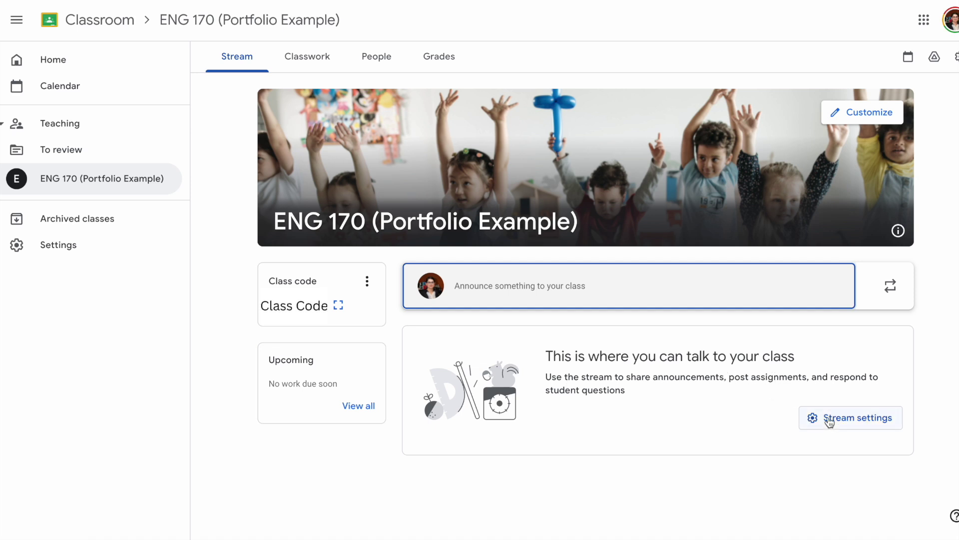
pyautogui.click(853, 423)
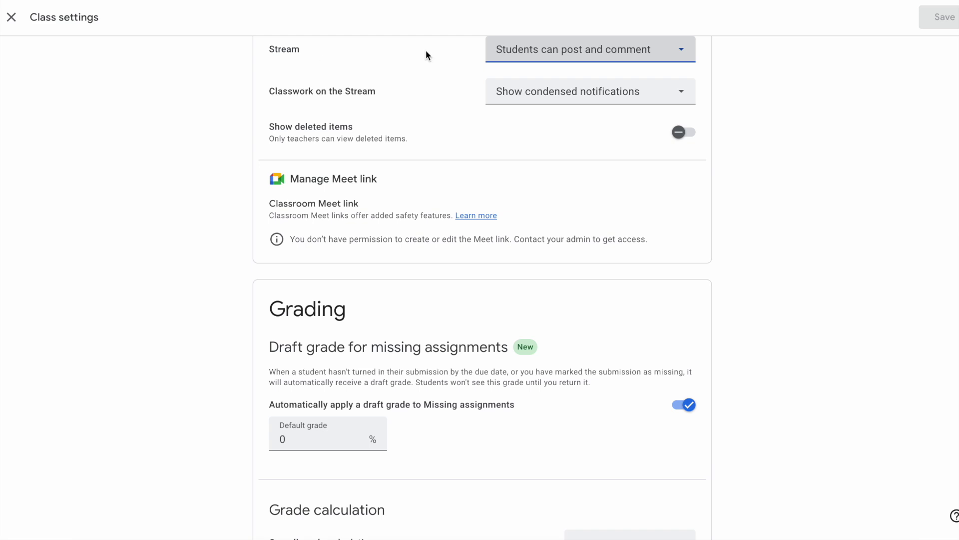
pyautogui.click(531, 58)
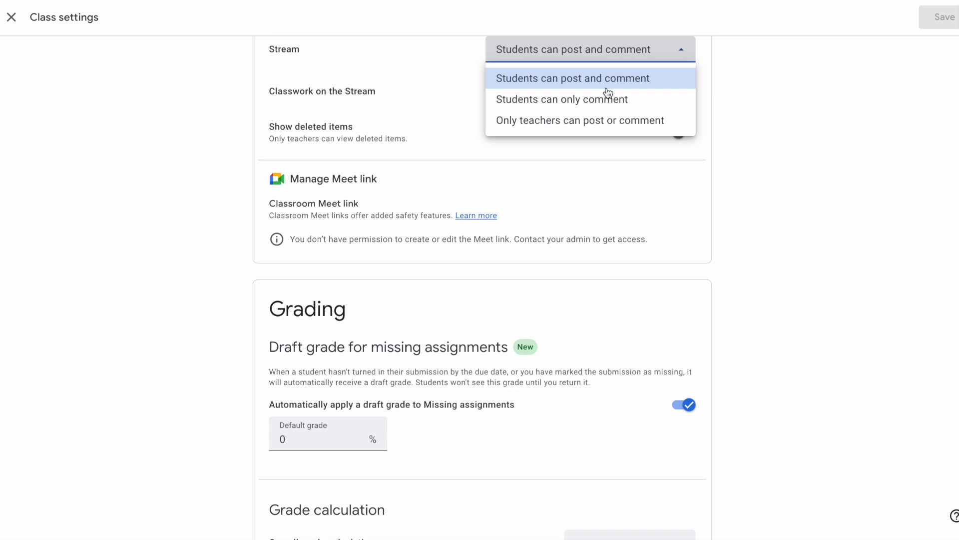
pyautogui.click(774, 124)
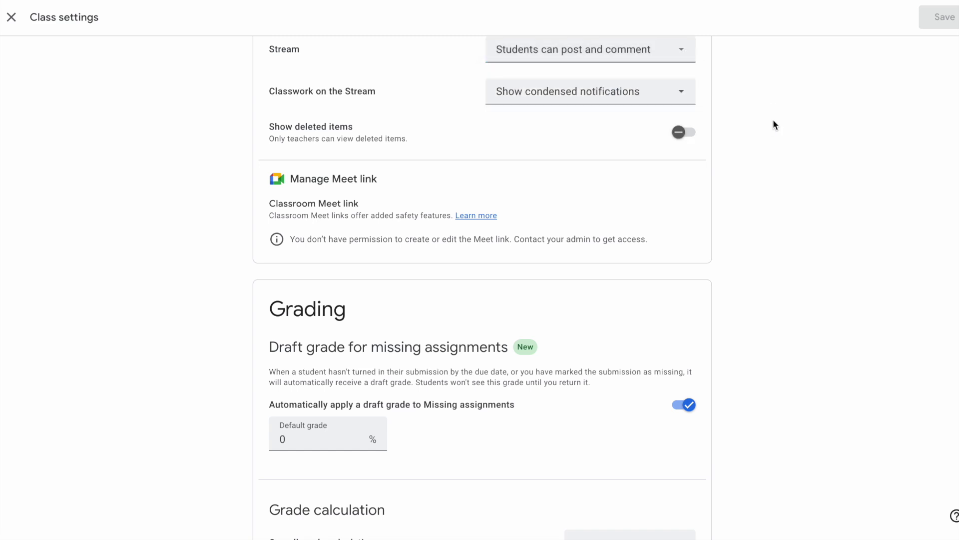
pyautogui.scroll(-2, 537, 364)
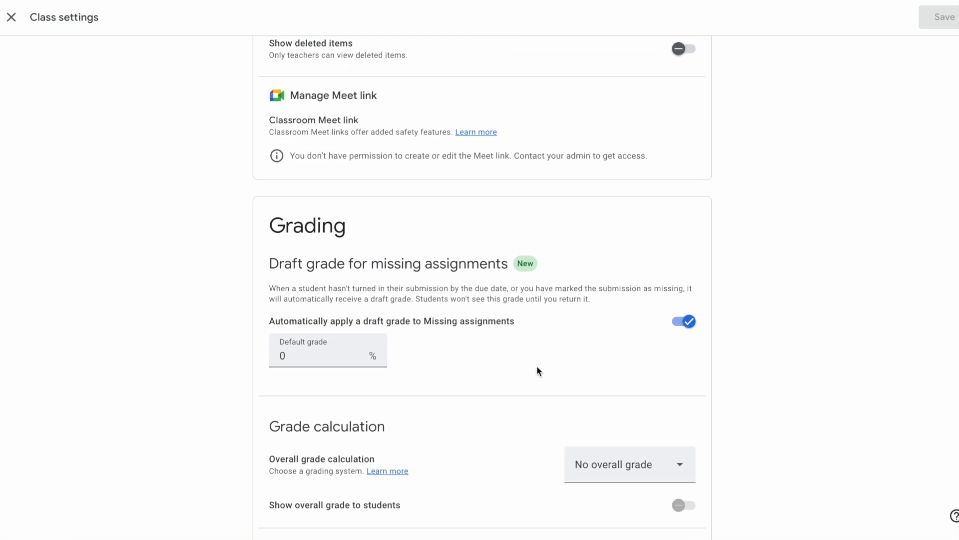
pyautogui.scroll(-1, 537, 365)
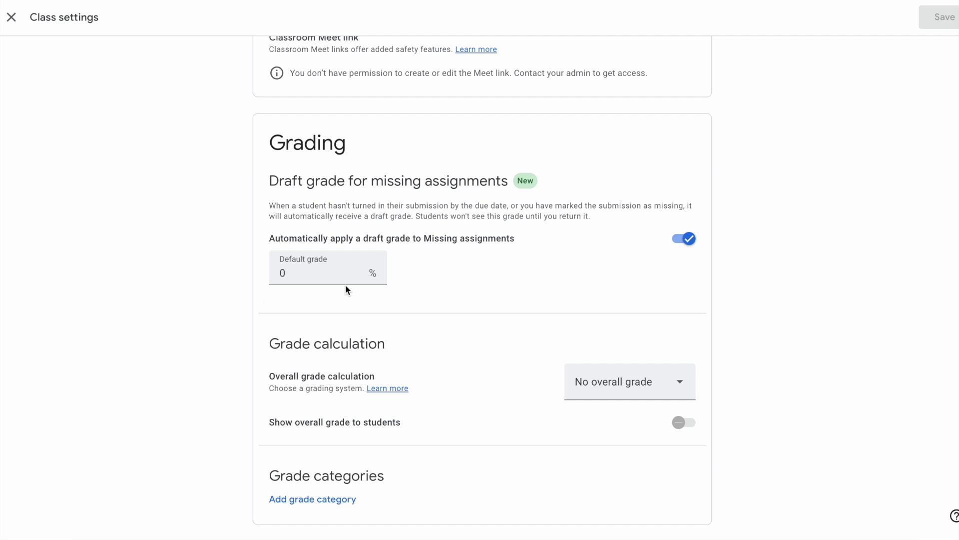
pyautogui.click(591, 387)
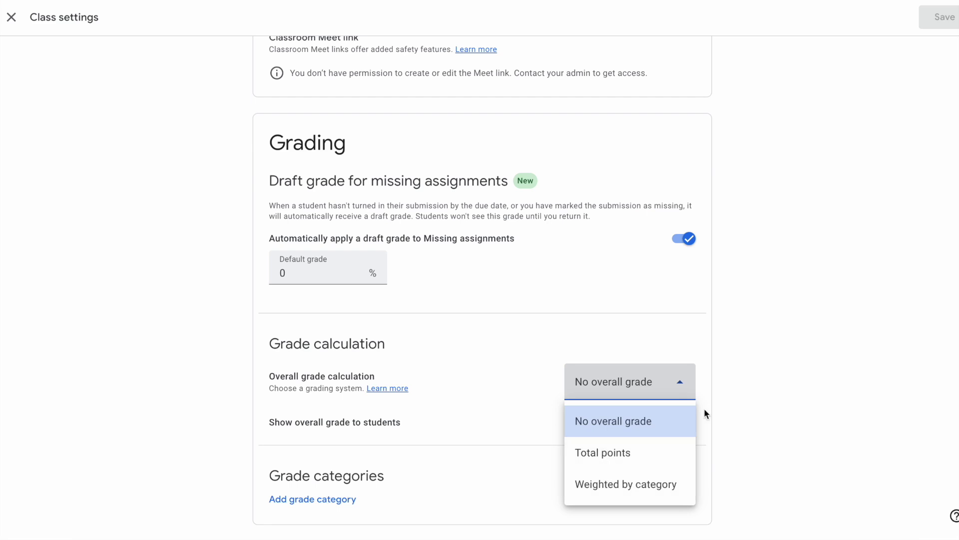
pyautogui.click(770, 370)
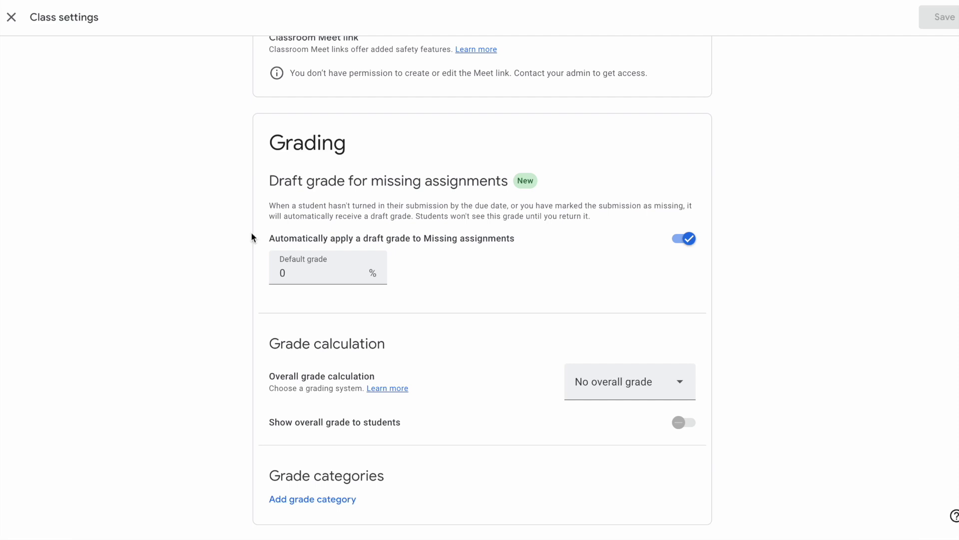
pyautogui.click(12, 17)
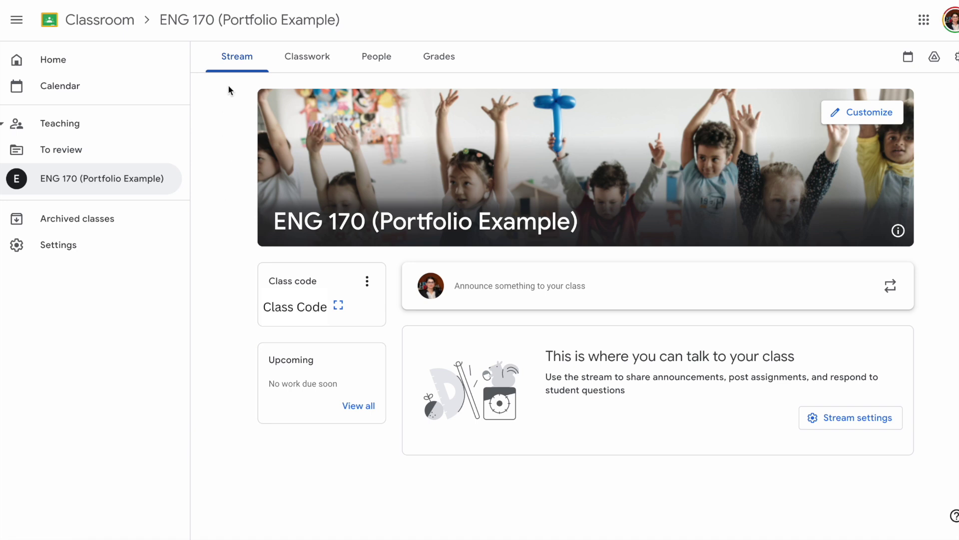
# Step: Browse the ENG 170 class's Classwork page and its People list
pyautogui.click(303, 58)
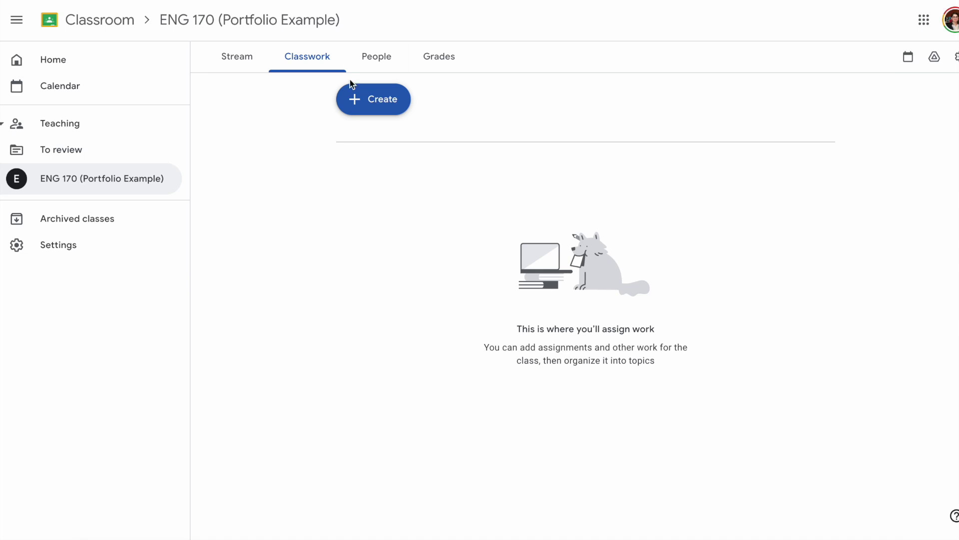
pyautogui.click(370, 63)
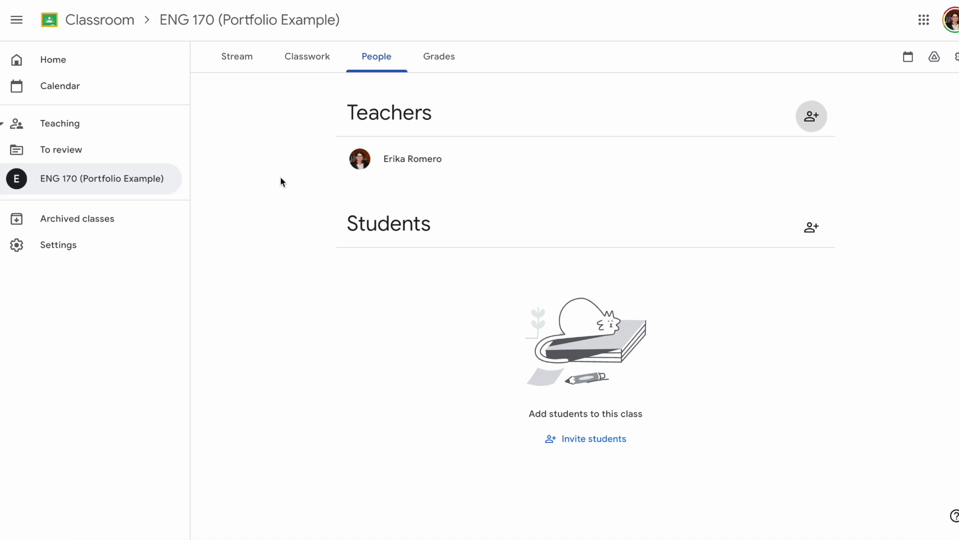
# Step: View the empty gradebook, then go to the Classroom profile and notification settings
pyautogui.click(439, 56)
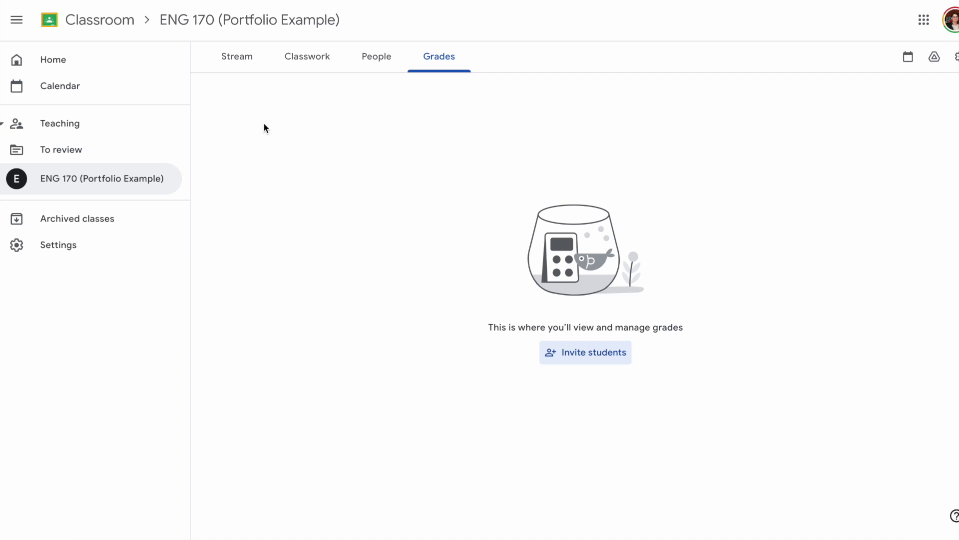
pyautogui.click(54, 254)
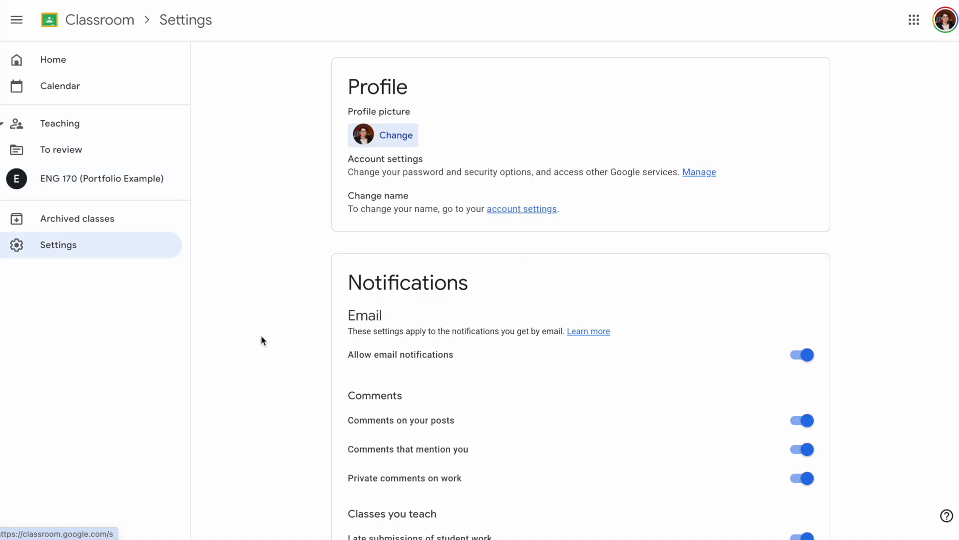
pyautogui.scroll(-2, 261, 336)
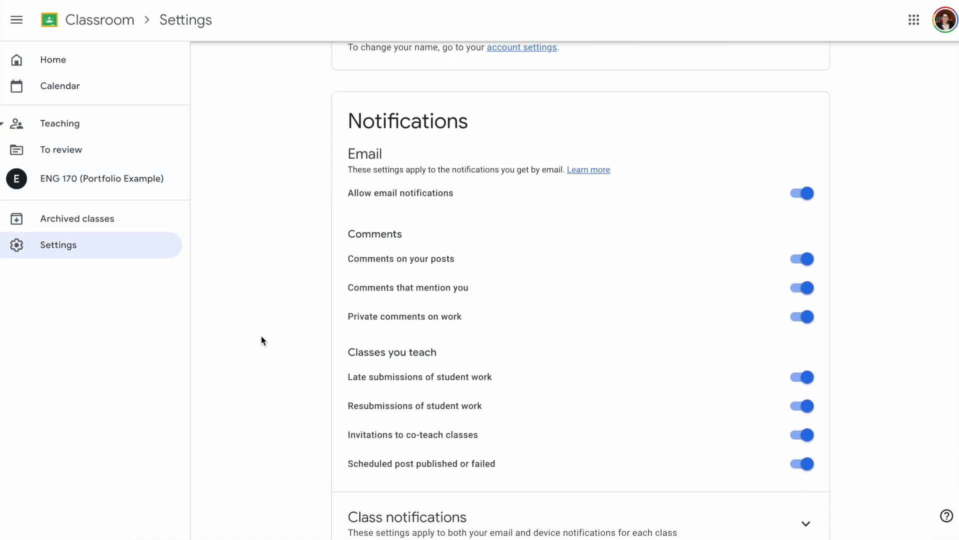
pyautogui.scroll(-1, 262, 336)
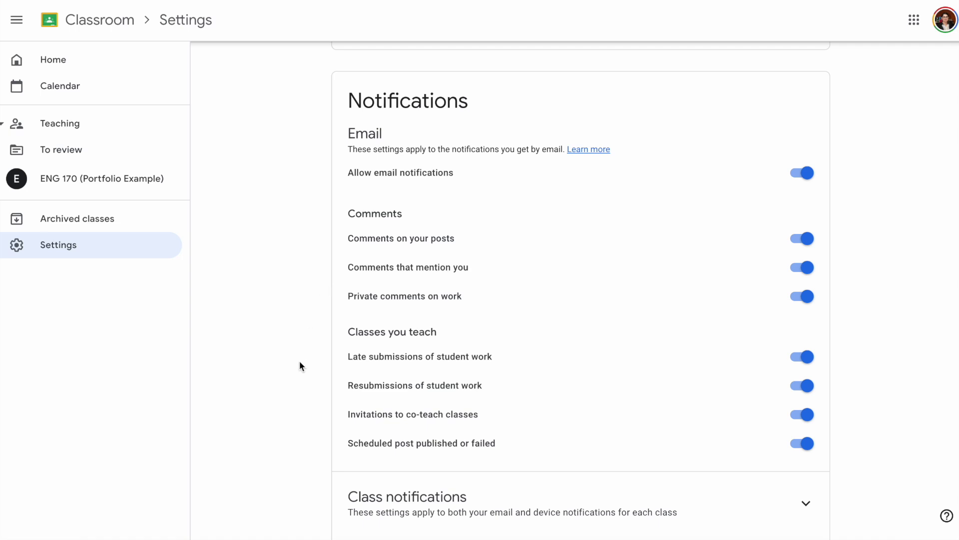
pyautogui.scroll(-1, 298, 366)
pyautogui.scroll(3, 299, 366)
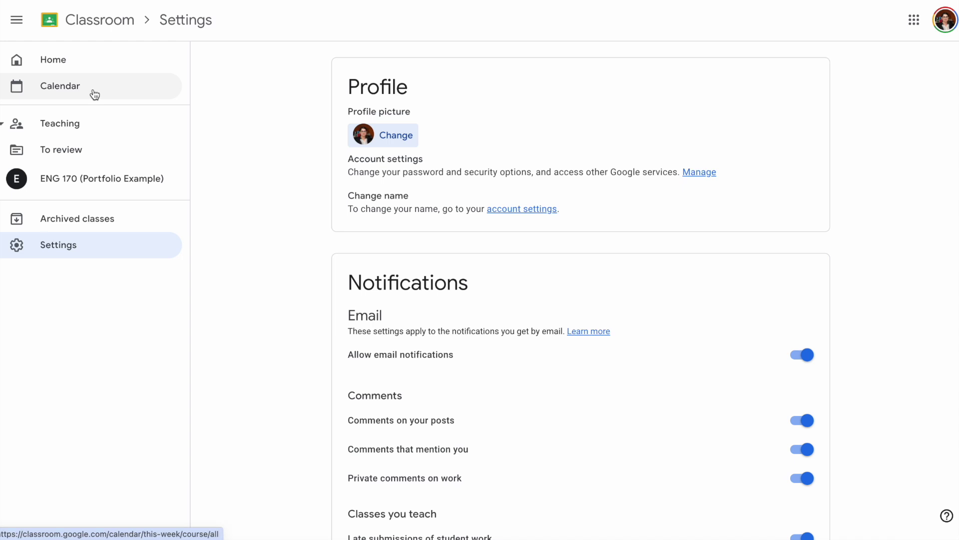
pyautogui.click(57, 67)
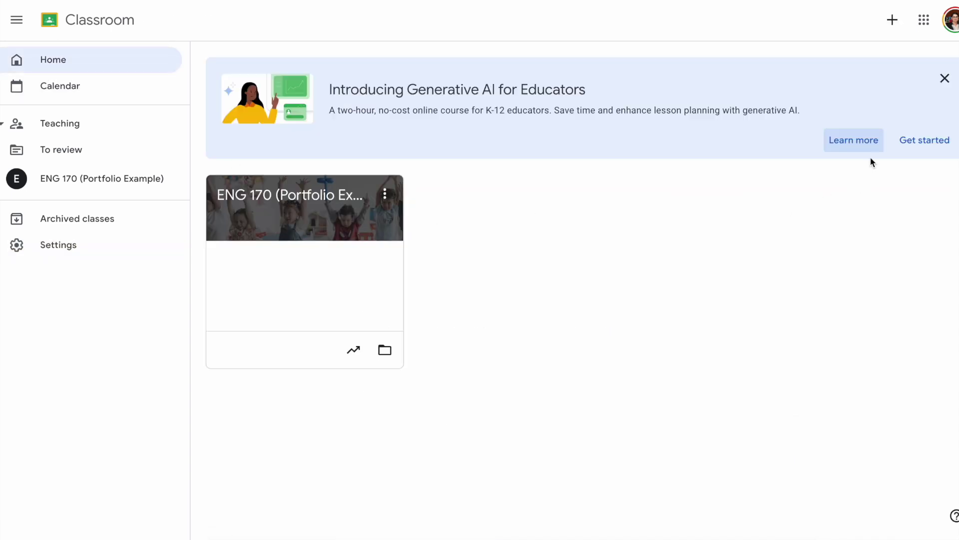
# Step: Dismiss the Generative AI for Educators announcement on the home page
pyautogui.click(944, 78)
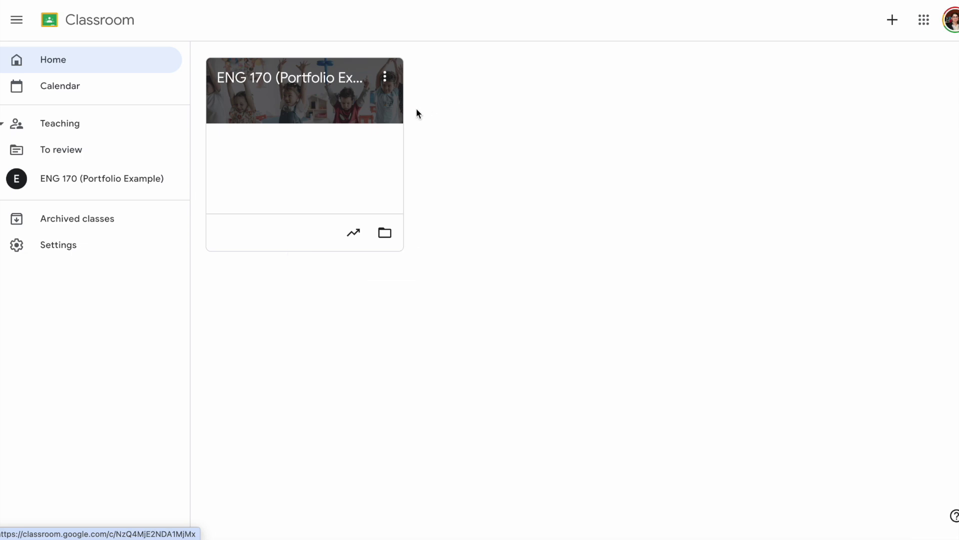
pyautogui.click(387, 83)
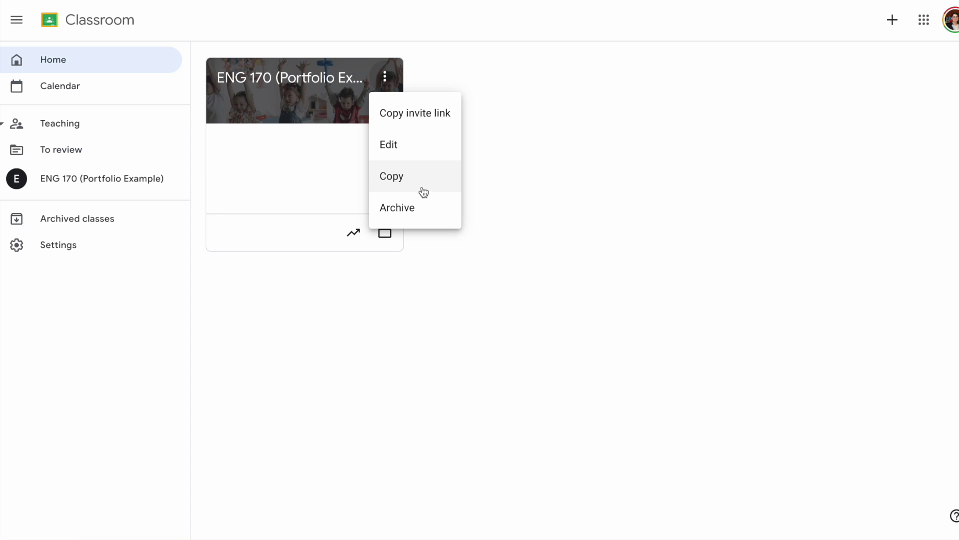
pyautogui.click(527, 160)
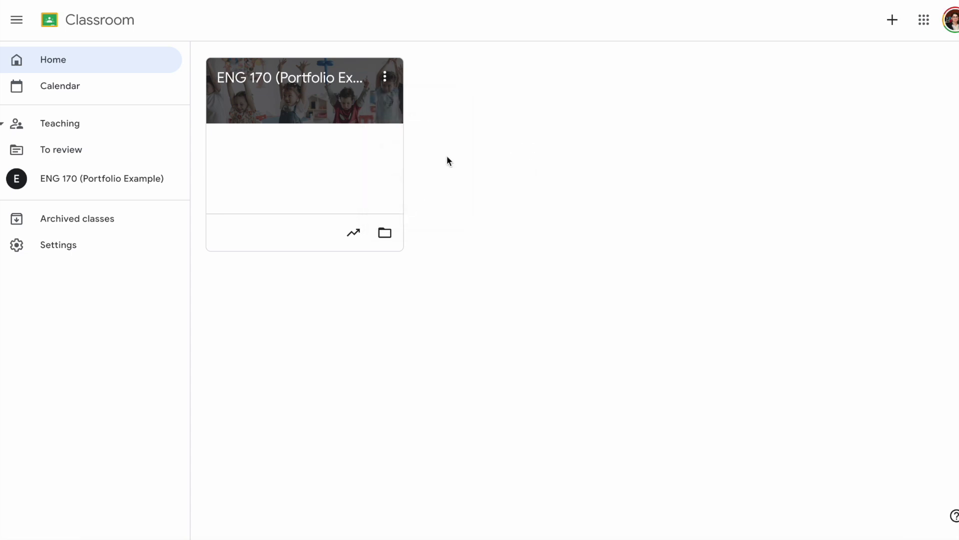
pyautogui.click(287, 110)
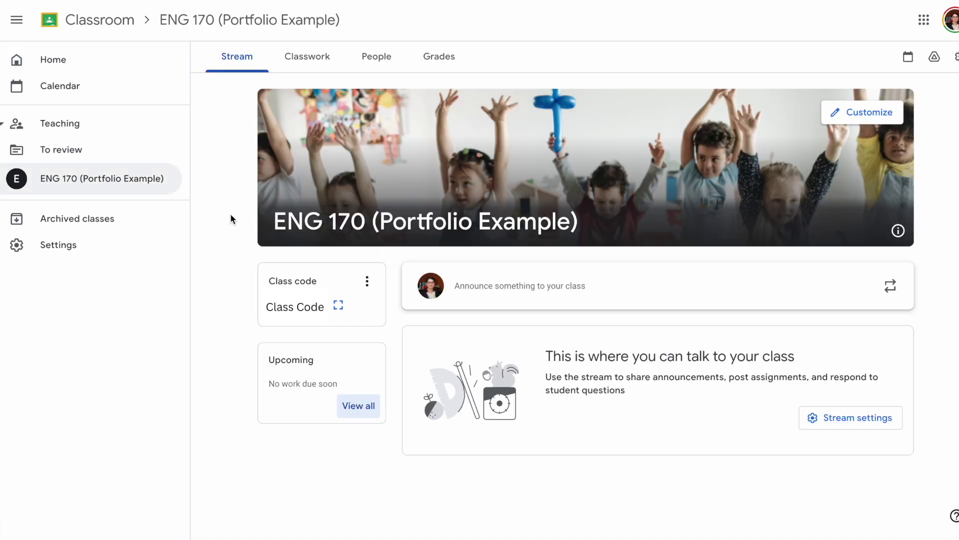